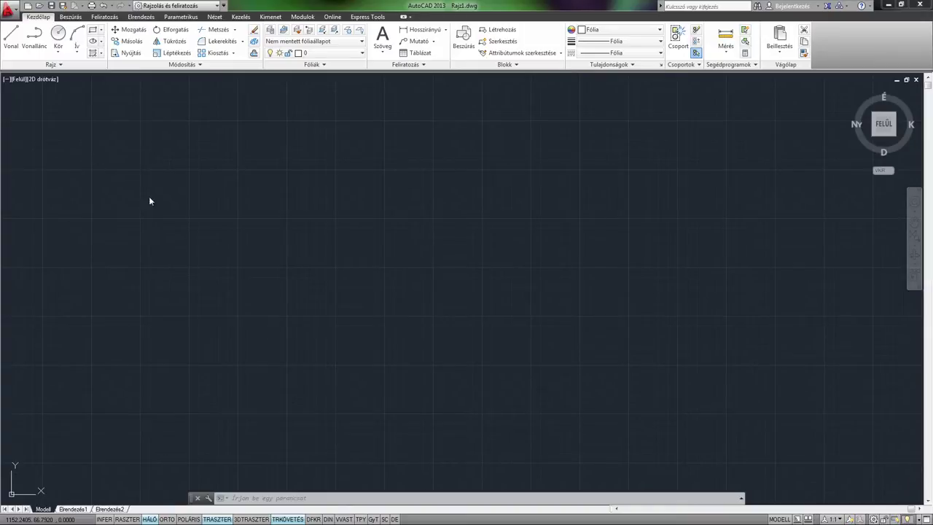
Step: Draw a diagonal line segment with the Line (Vonal) tool
left_click(10, 38)
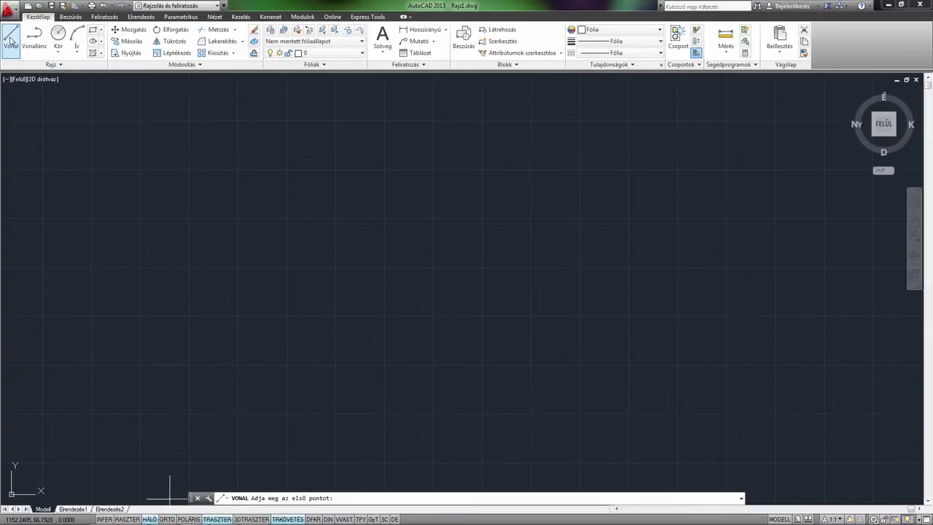
left_click(225, 336)
left_click(508, 167)
key("Return")
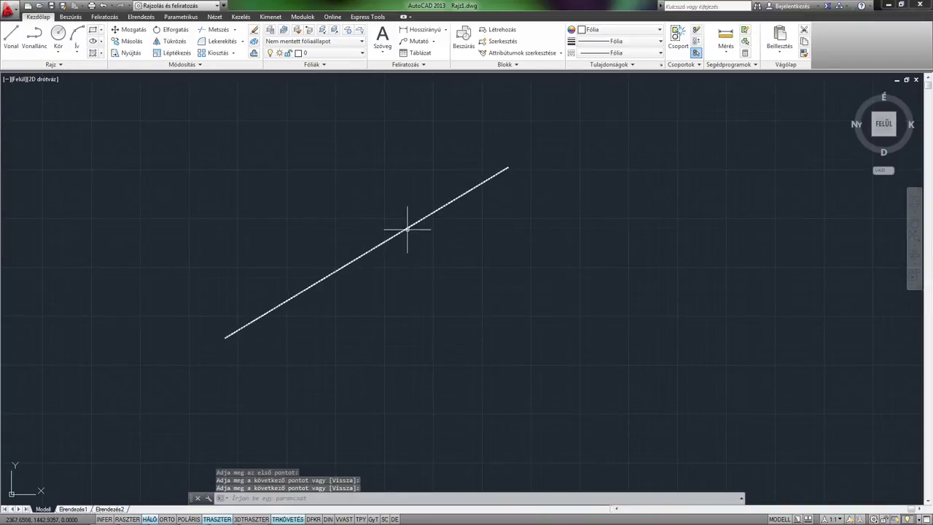
Step: Move the diagonal line to a new spot by dragging its midpoint grip
left_click(406, 228)
mouse_move(404, 277)
middle_mouse_down()
mouse_move(413, 294)
mouse_move(452, 287)
middle_mouse_up()
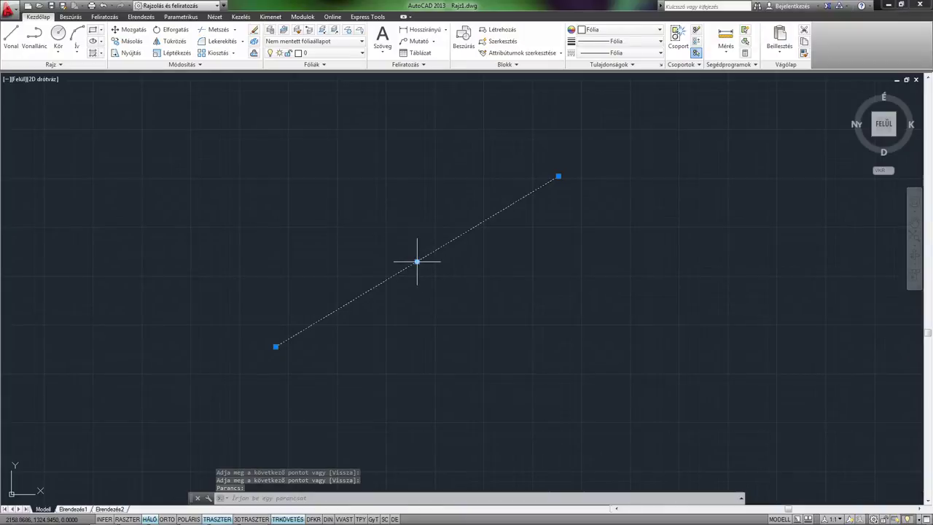
left_click(417, 261)
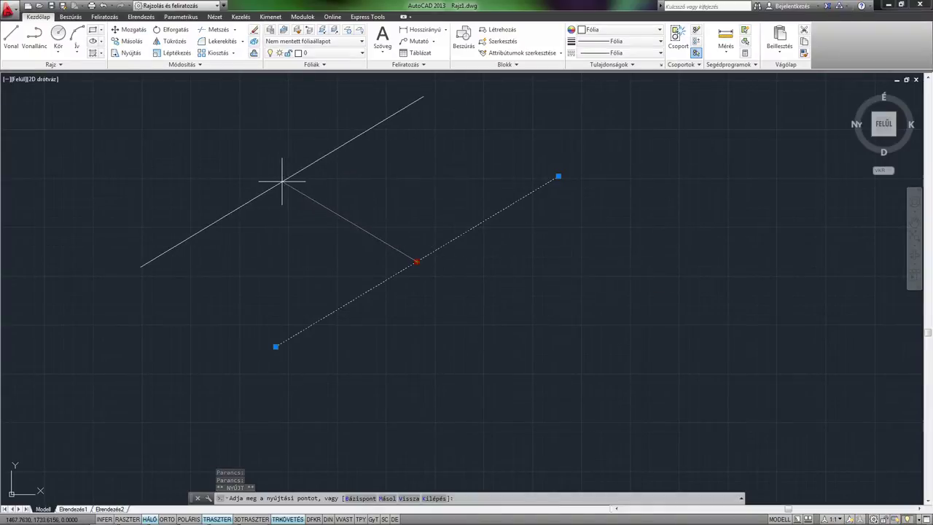
left_click(221, 267)
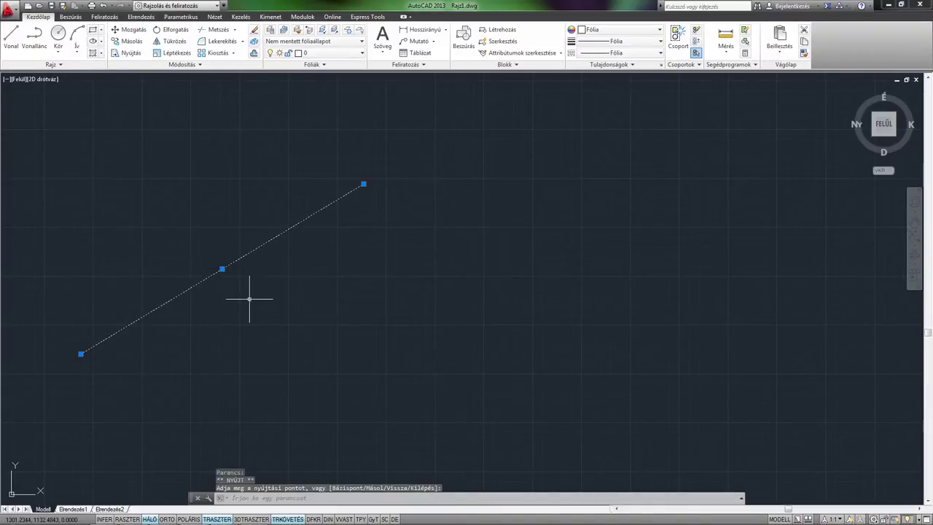
middle_click_drag(250, 302, 488, 306)
scroll(296, 265, "down", 2)
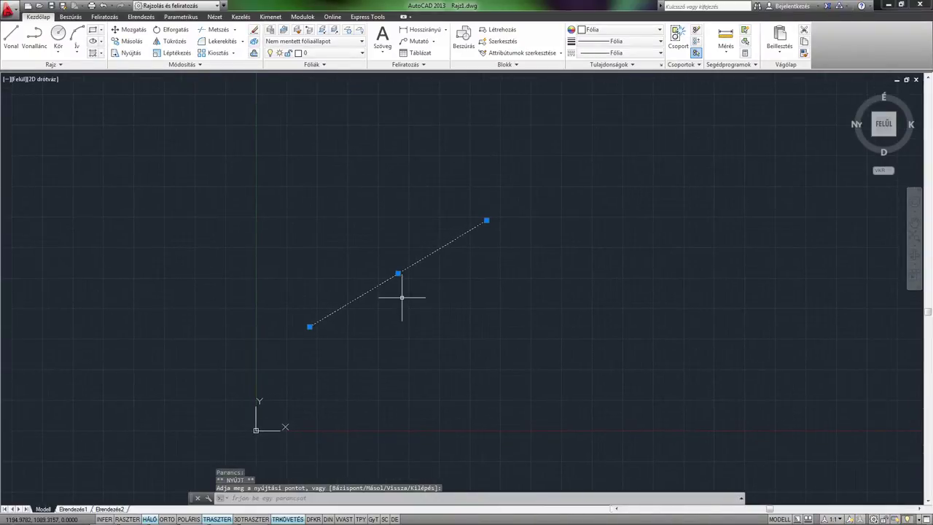
key("Escape")
middle_click_drag(434, 292, 326, 268)
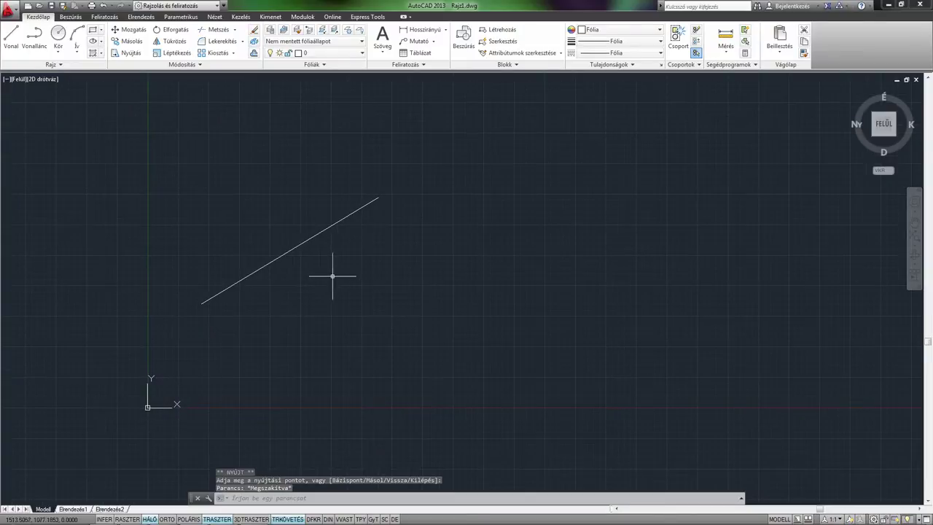
Step: Draw a circle by picking a centre point and a radius
left_click(59, 35)
left_click(400, 252)
left_click(426, 299)
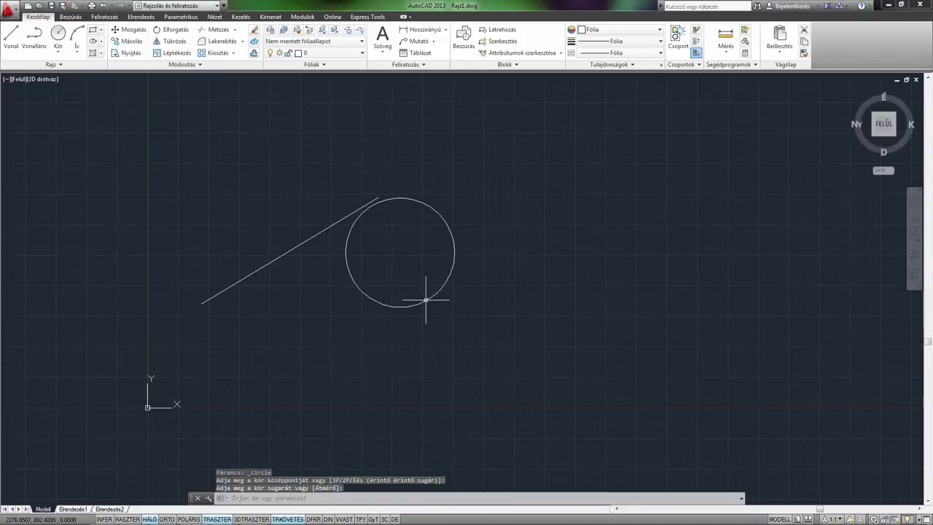
Step: Drag the circle by its centre grip to sit below the diagonal line
left_click(435, 295)
left_click(400, 252)
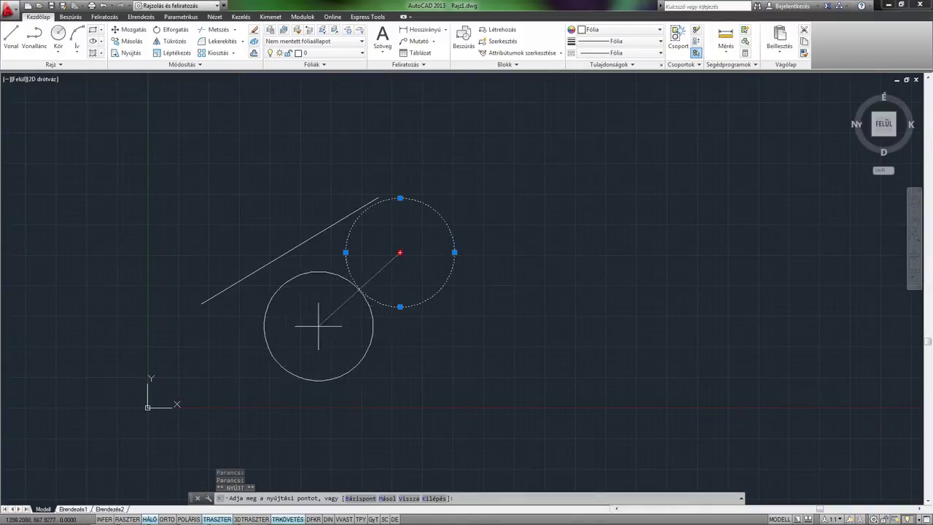
left_click(323, 347)
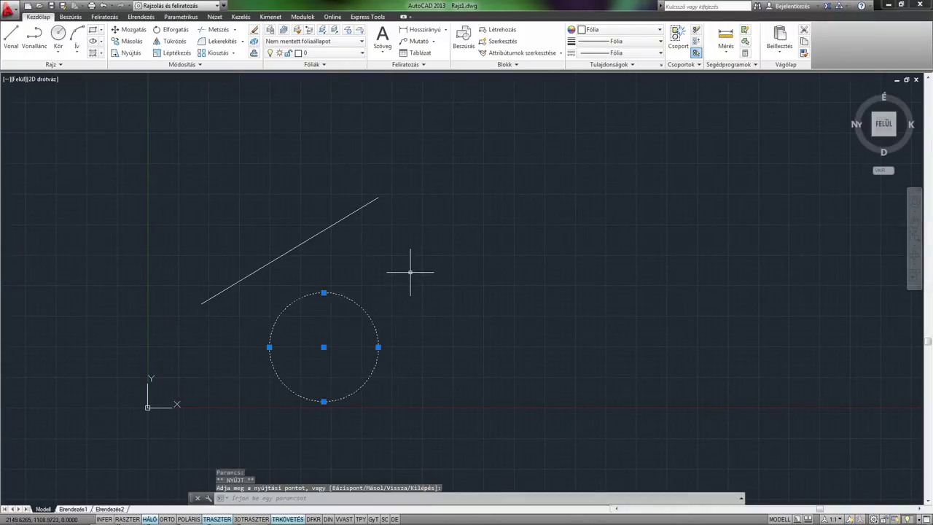
key("Escape")
middle_click_drag(413, 271, 446, 258)
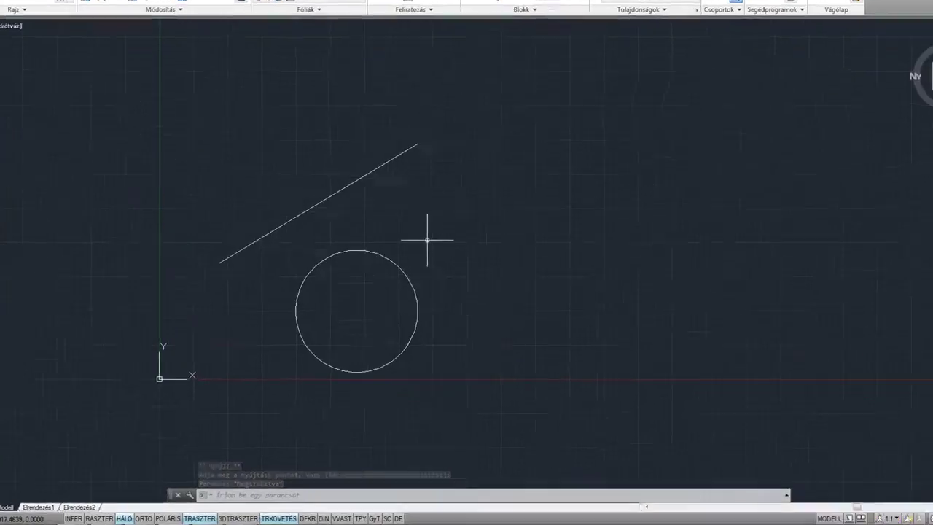
Step: Start the MO (Move) command and window-select the circle and the diagonal line
type("mo")
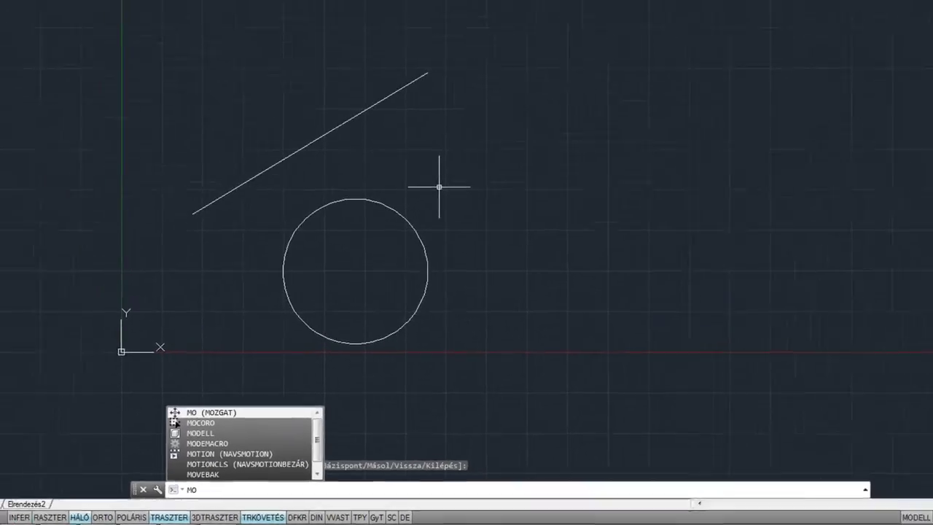
key("Return")
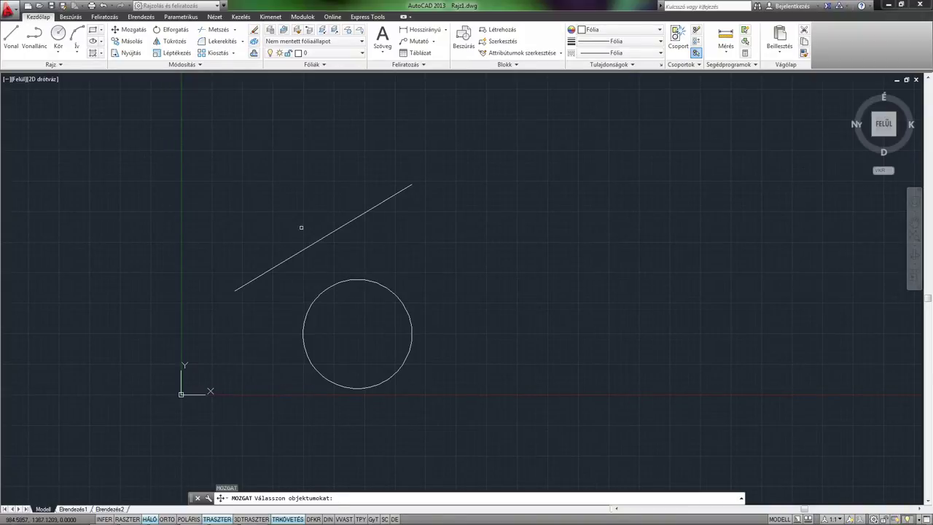
left_click(261, 202)
left_click(438, 406)
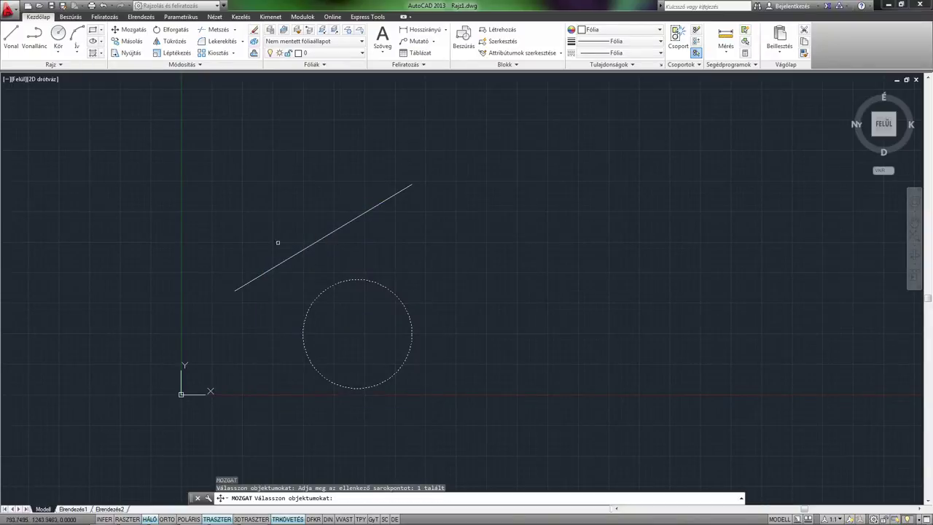
left_click(147, 124)
left_click(501, 462)
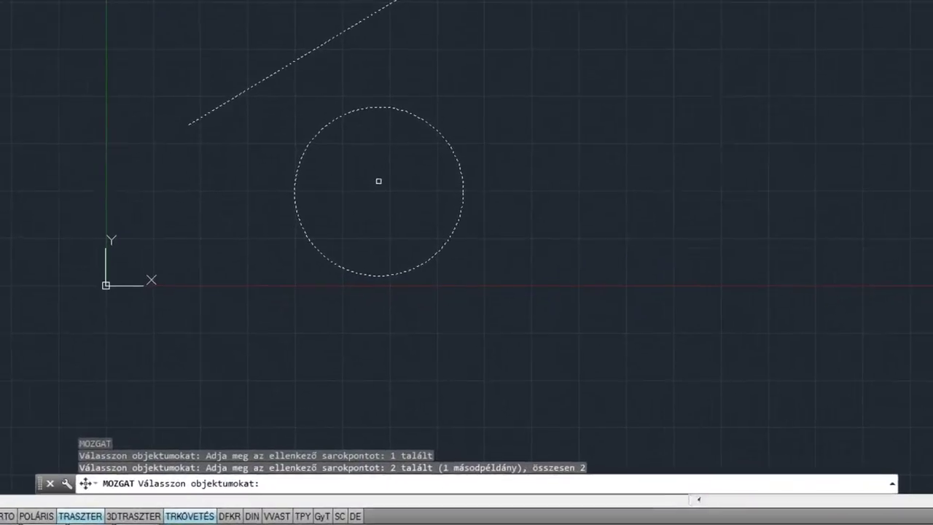
key("Return")
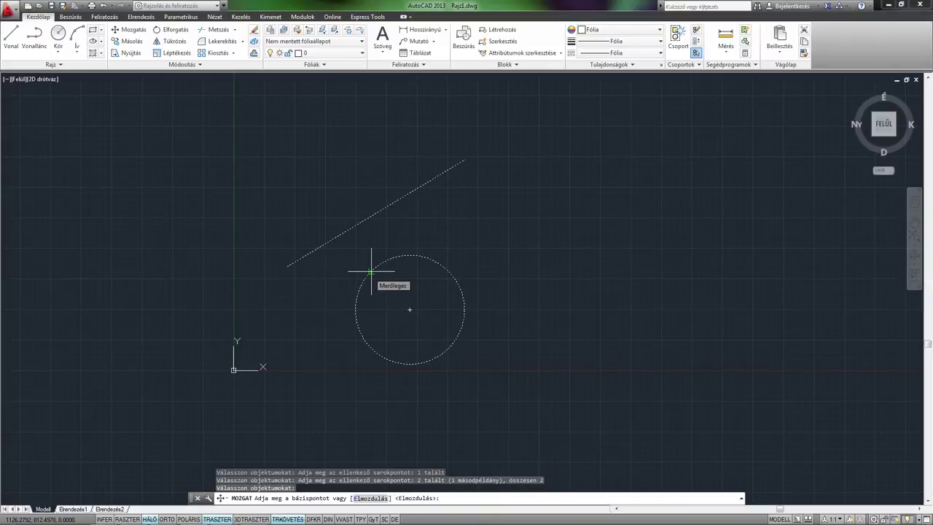
Step: Move the line-and-circle pair from a base point on the circle to a new spot
left_click(371, 271)
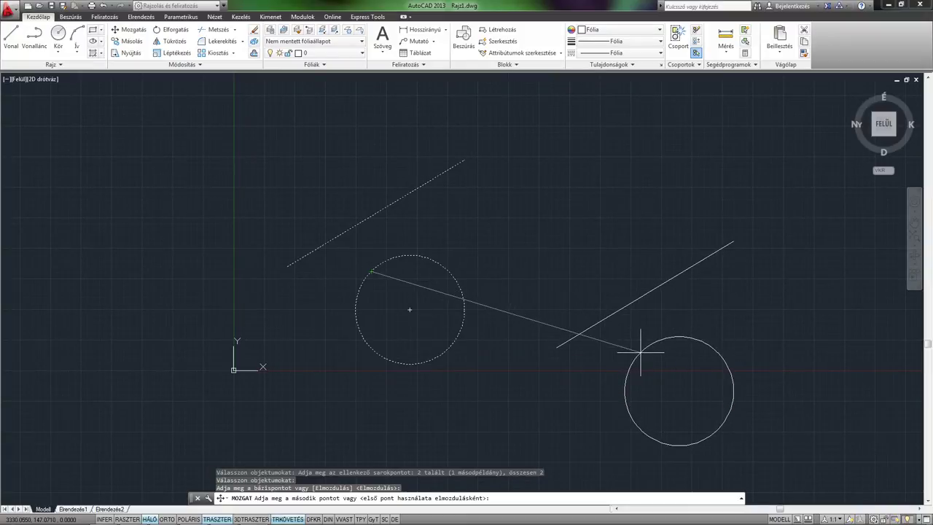
left_click(641, 352)
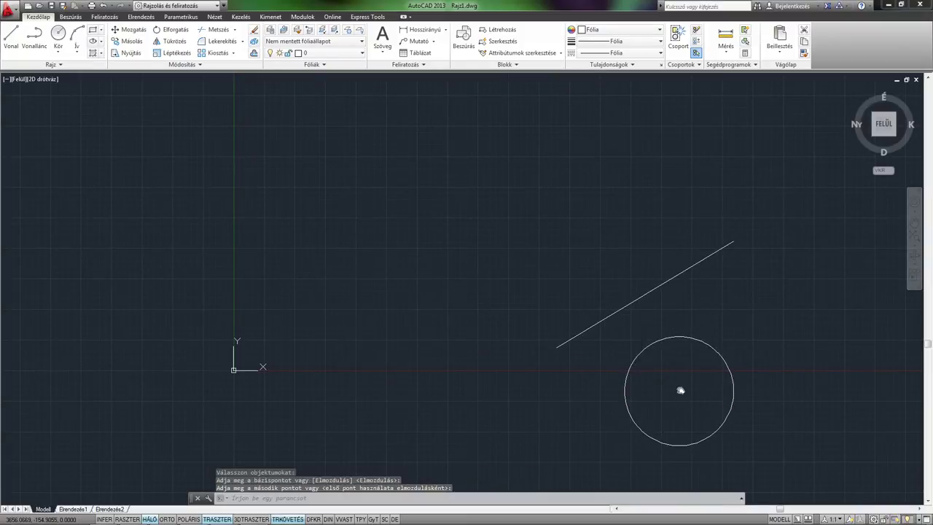
mouse_move(679, 387)
middle_mouse_down()
mouse_move(419, 282)
mouse_move(425, 298)
middle_mouse_up()
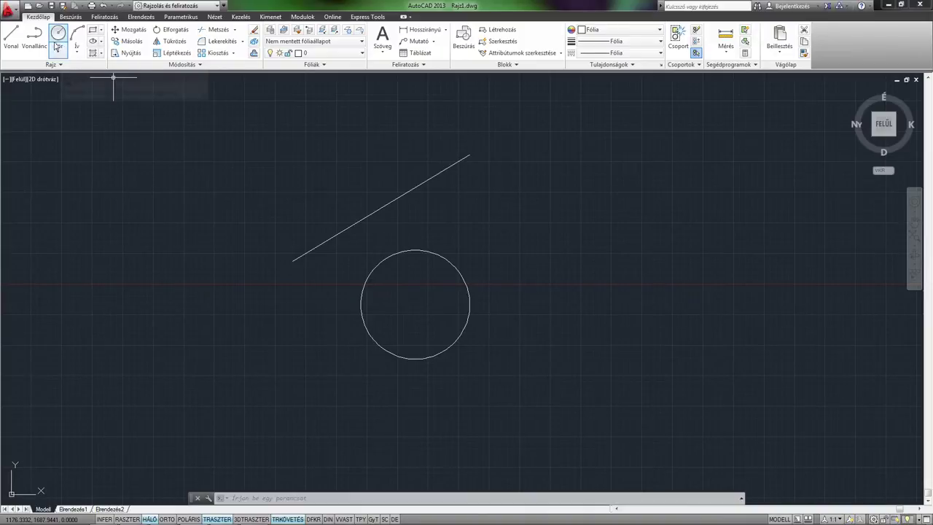
Step: Draw a large rectangle by two corners to the right of the pair
left_click(91, 30)
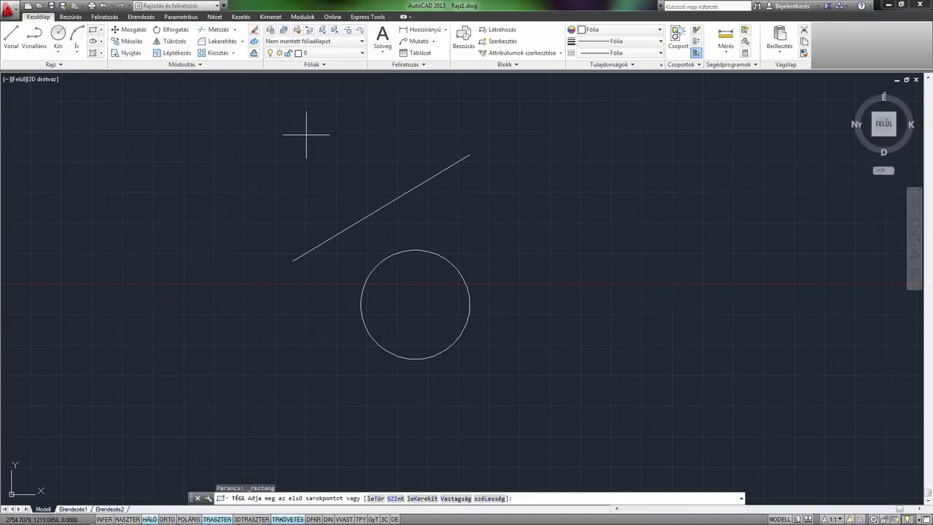
left_click(506, 138)
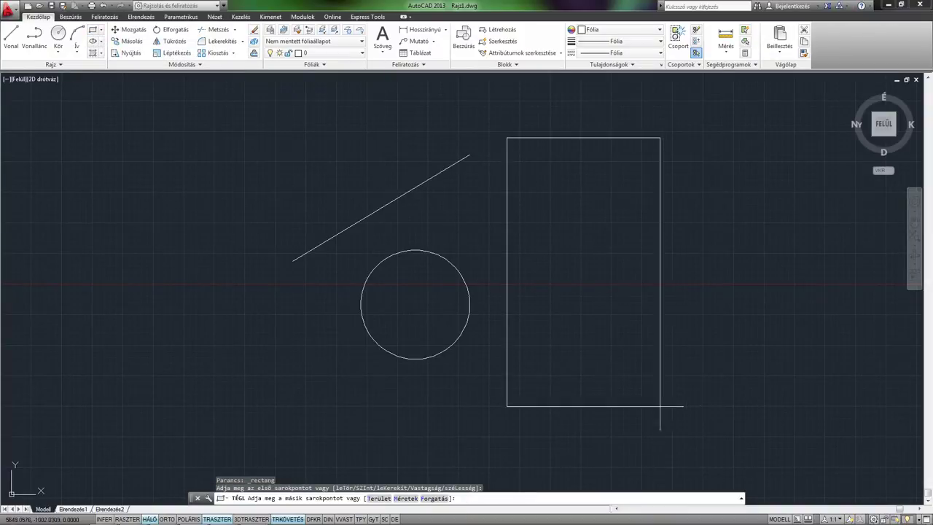
left_click(820, 396)
middle_click_drag(642, 292, 546, 292)
scroll(546, 291, "down", 2)
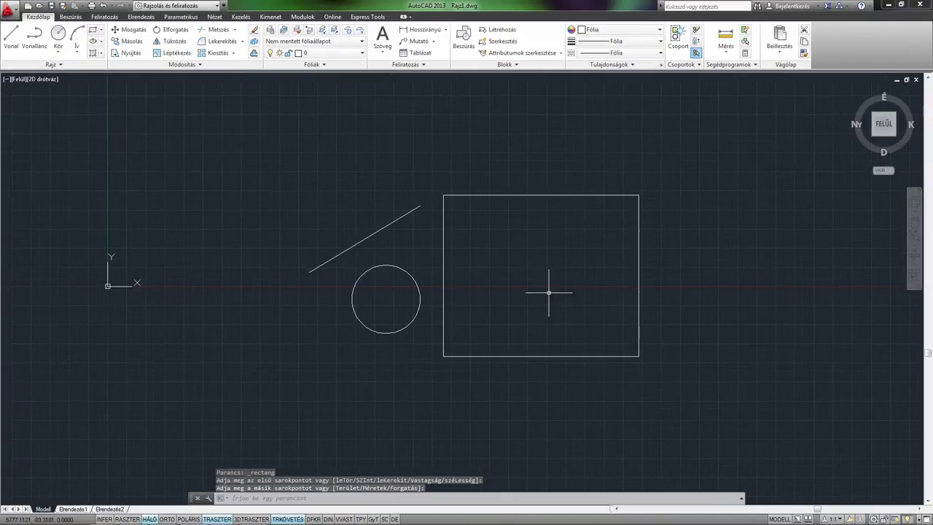
left_click(685, 388)
Step: Move the line, circle and rectangle from the circle centre to the rectangle's bottom-right corner
left_click(272, 179)
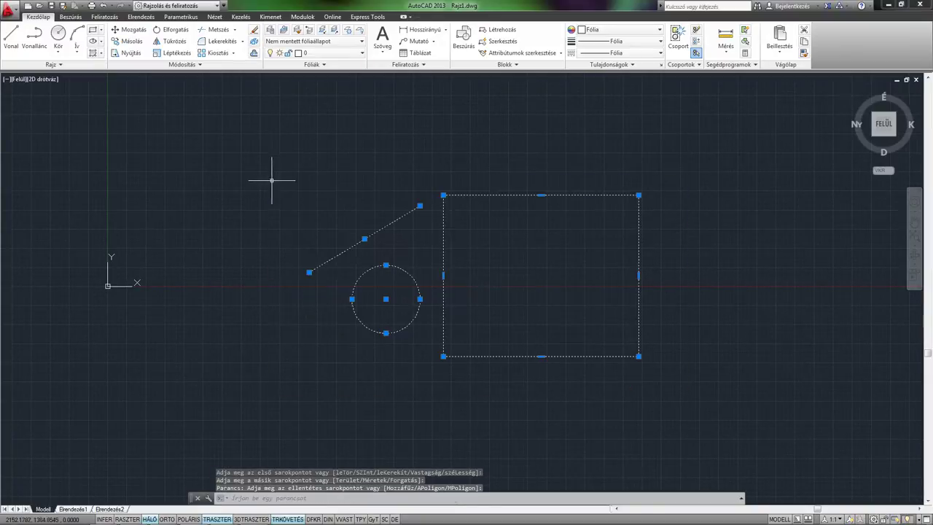
type("M")
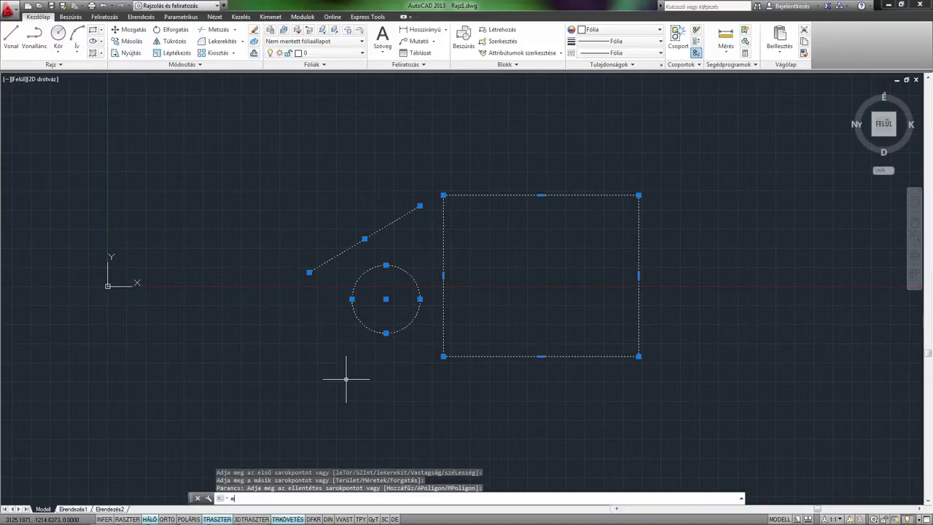
type("O")
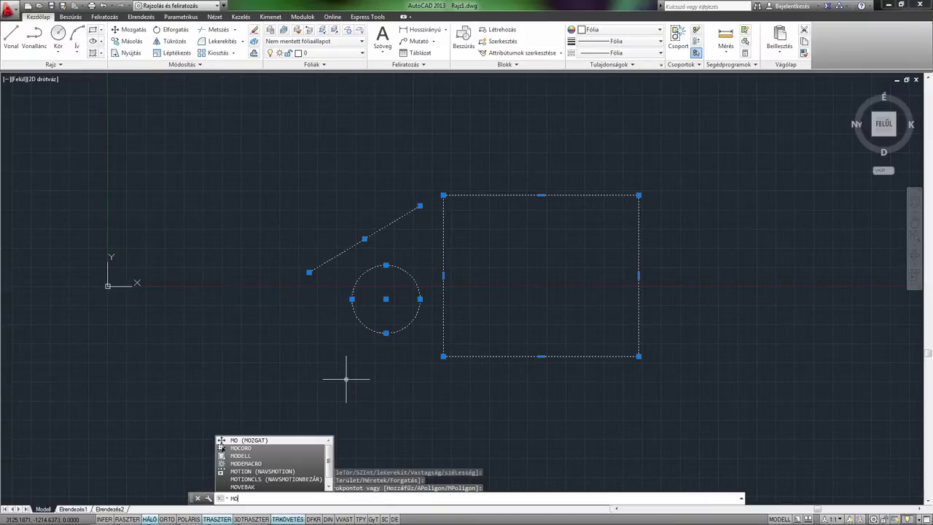
key("Return")
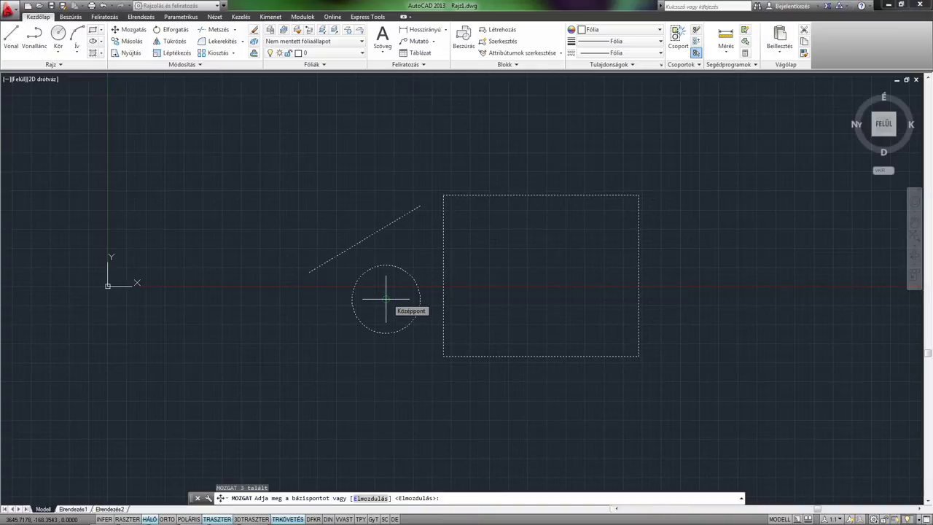
left_click(385, 298)
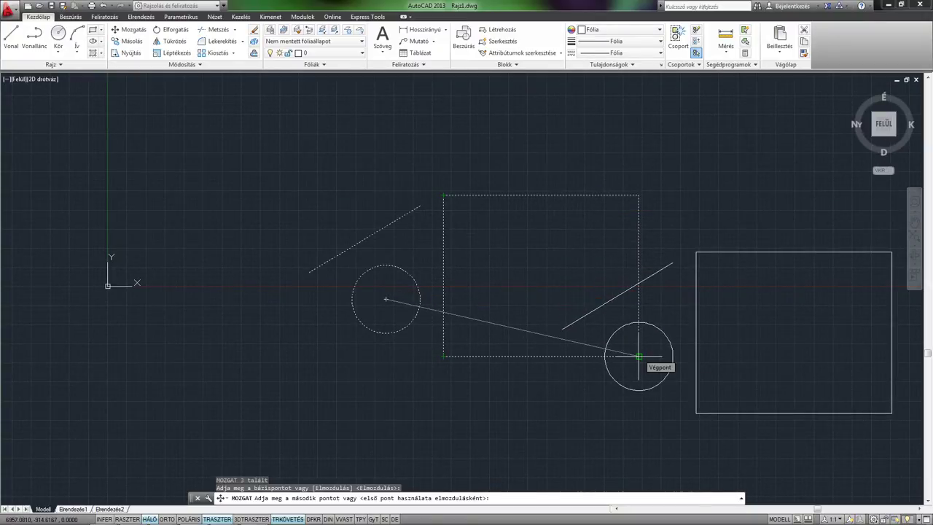
left_click(638, 356)
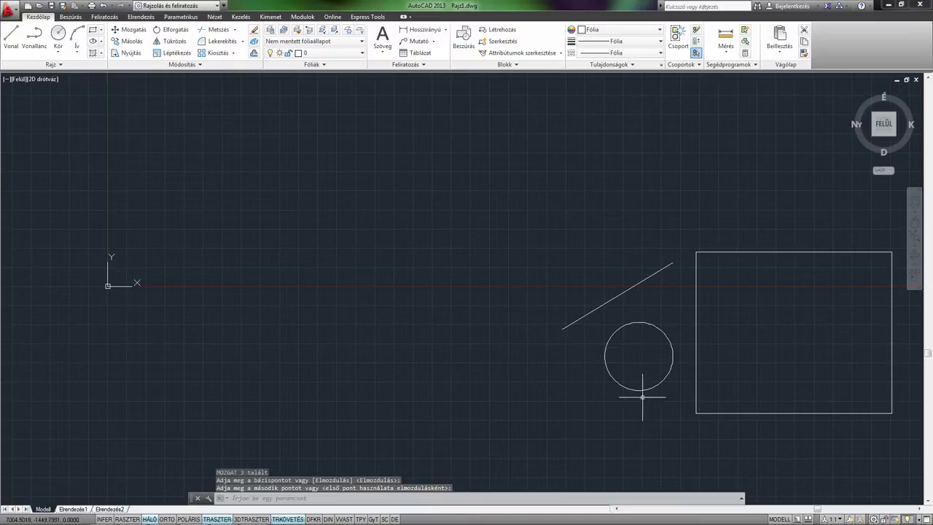
middle_click_drag(651, 376, 329, 316)
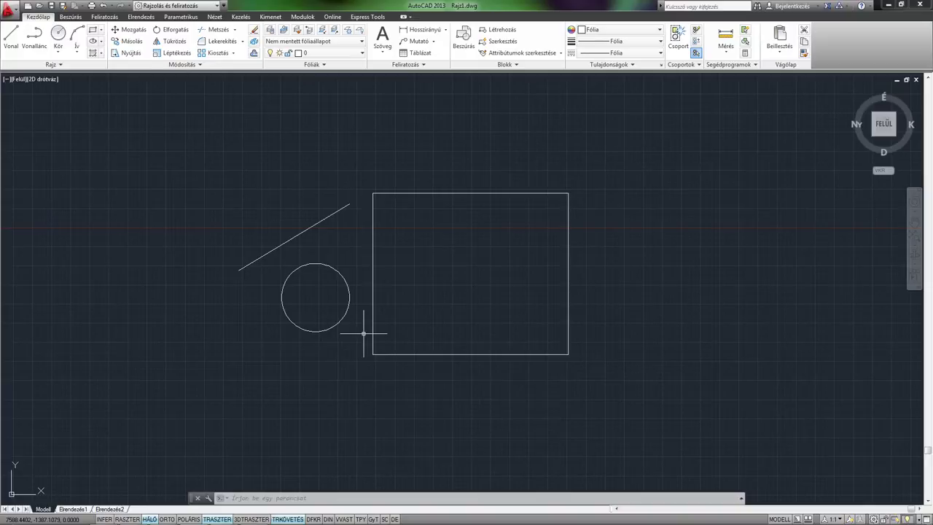
Step: Start Copy on the line, circle and rectangle, using the rectangle centre as base point
type("m")
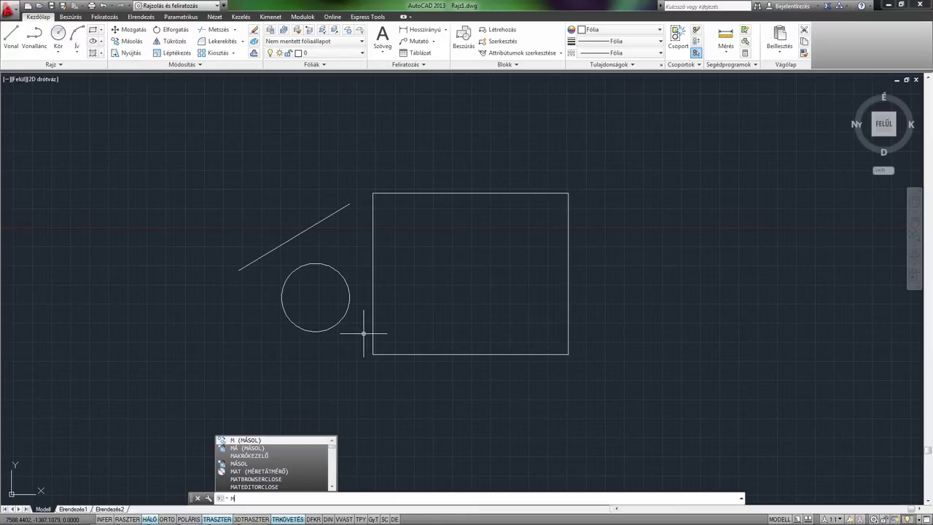
key("Return")
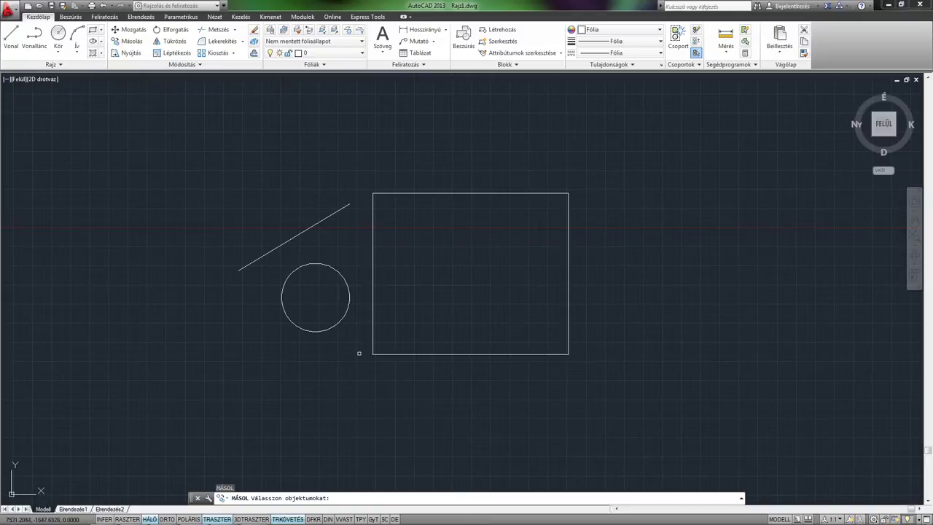
left_click(197, 134)
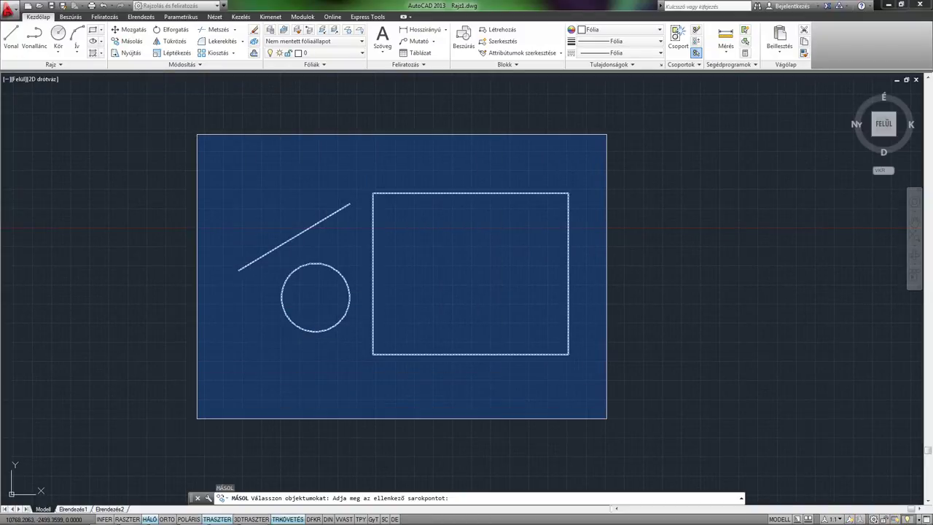
left_click(606, 419)
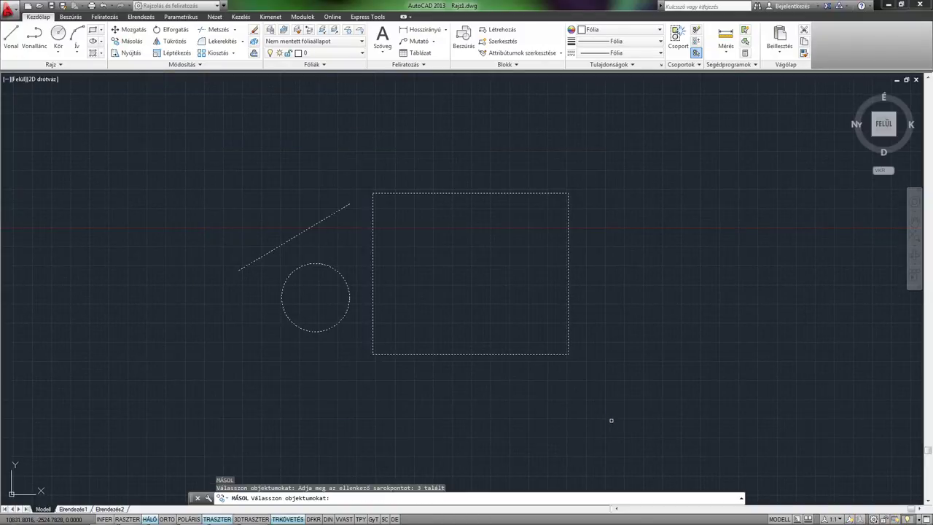
key("Return")
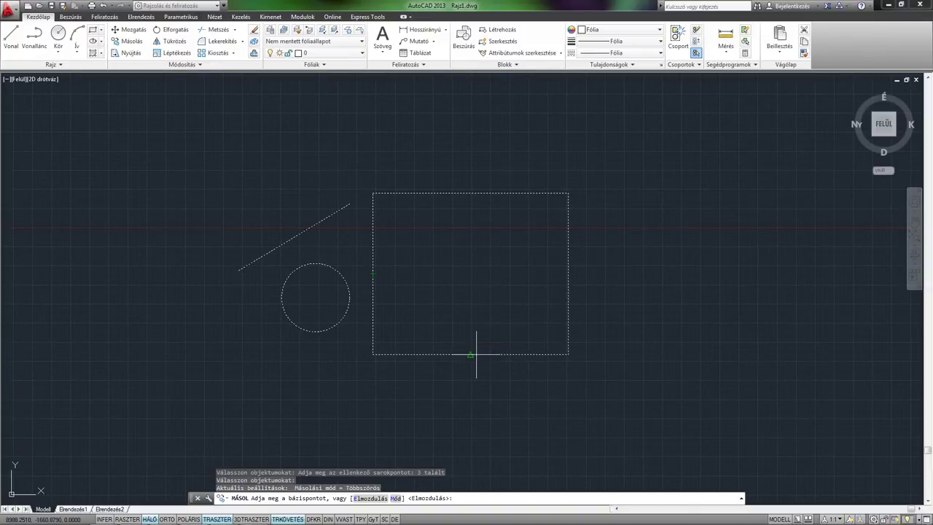
left_click(470, 274)
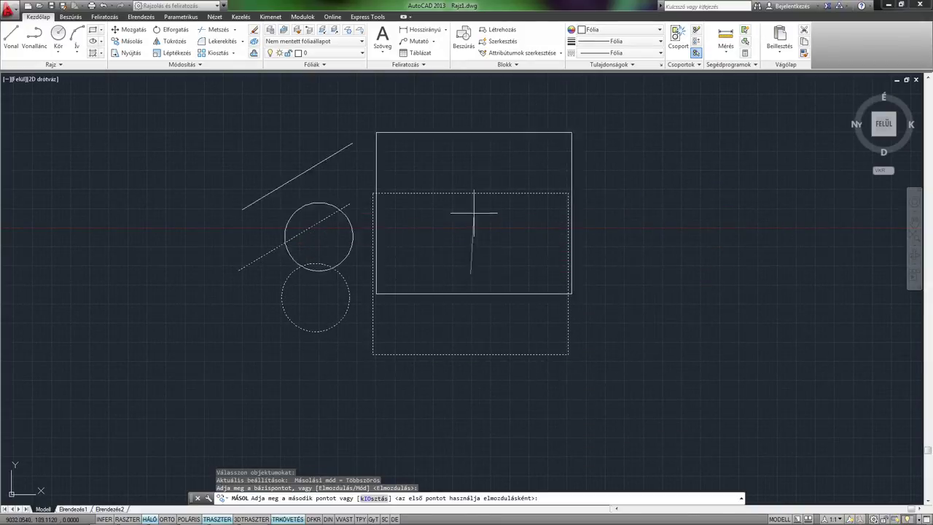
Step: Place copies of the group centred on the rectangle's corners, including bottom-right and bottom-left
middle_click_drag(375, 355, 375, 306)
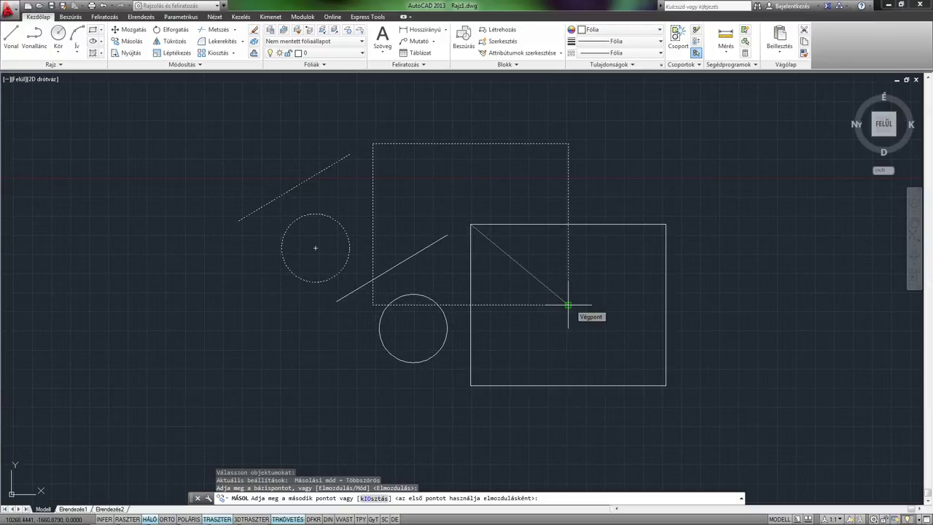
left_click(567, 304)
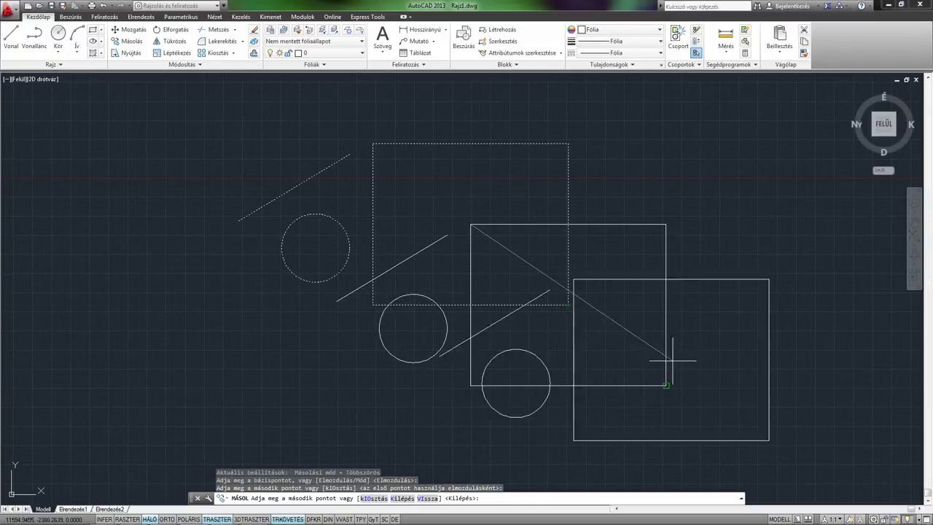
middle_click_drag(749, 387, 678, 354)
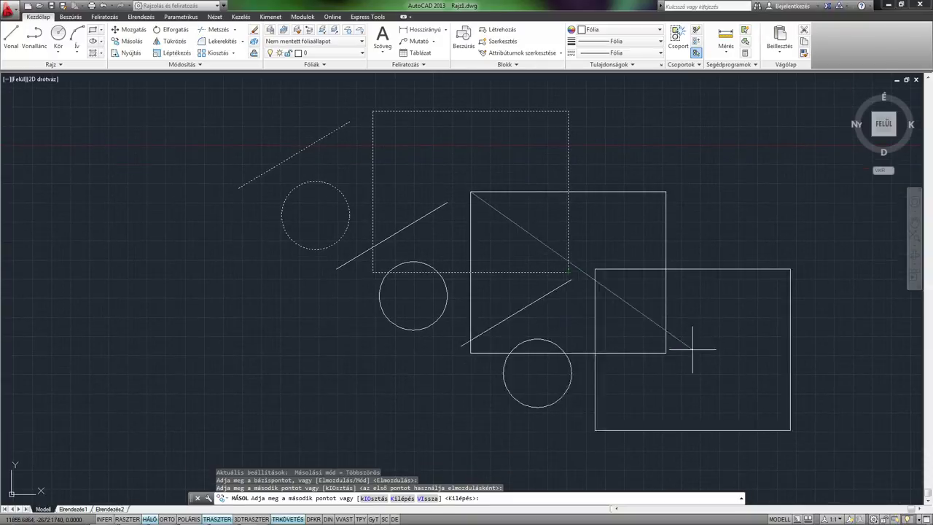
middle_click_drag(785, 364, 728, 382)
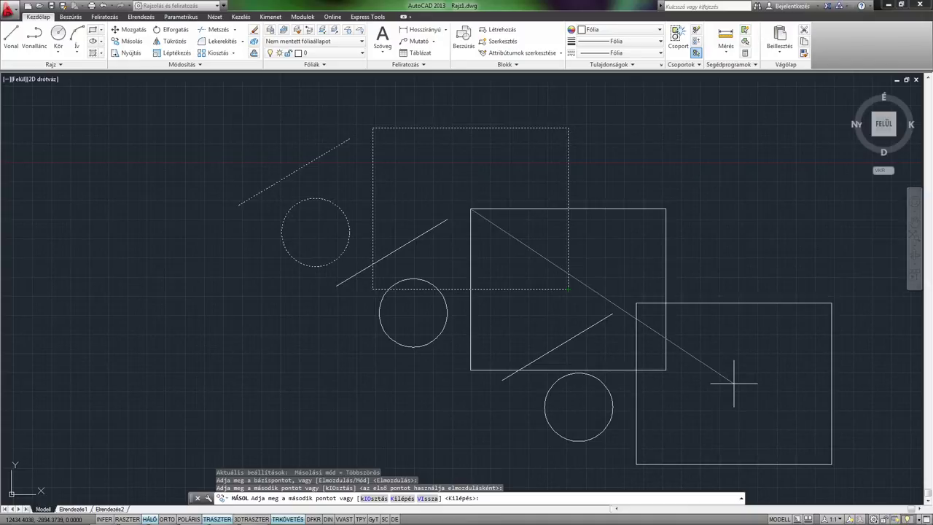
middle_click_drag(729, 326, 707, 376)
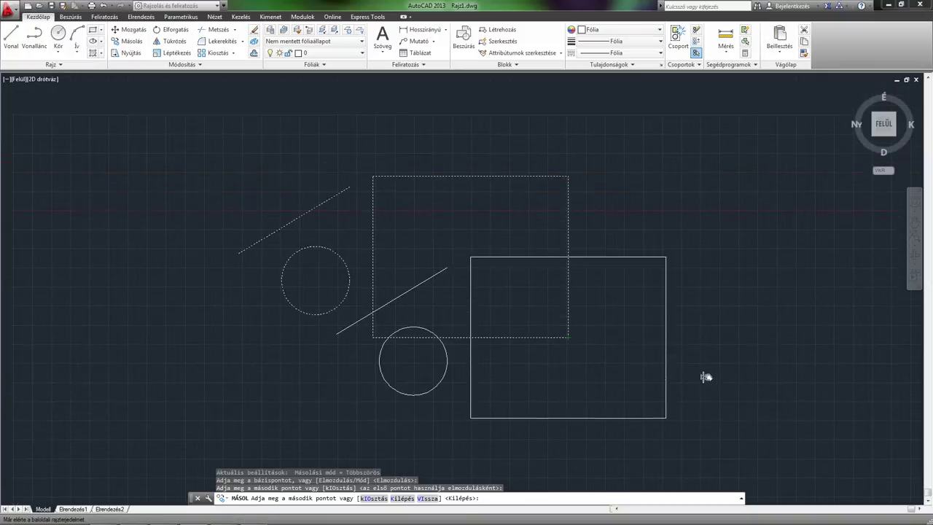
left_click(665, 259)
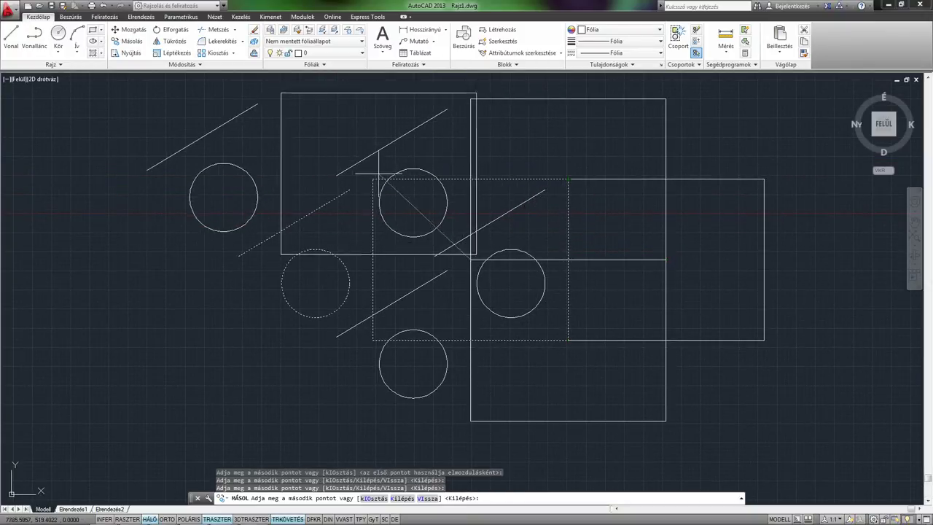
left_click(470, 259)
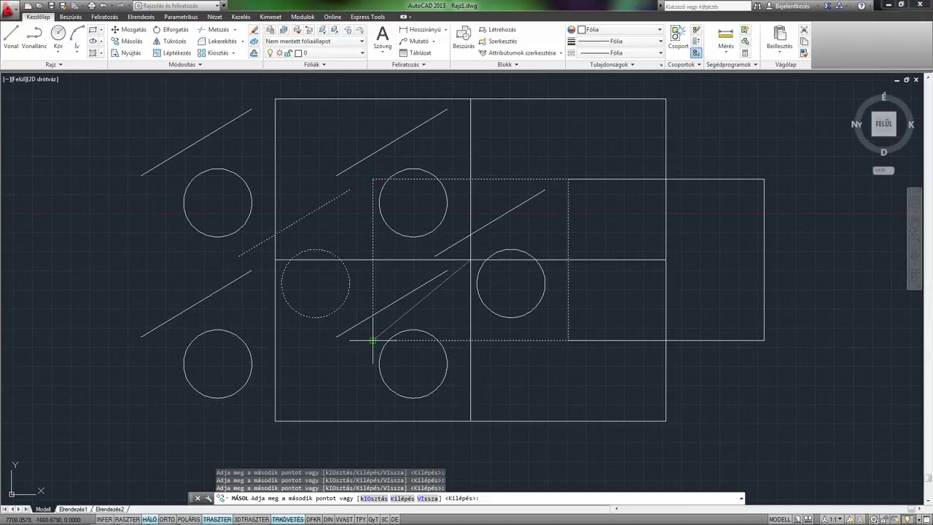
left_click(373, 340)
key("Return")
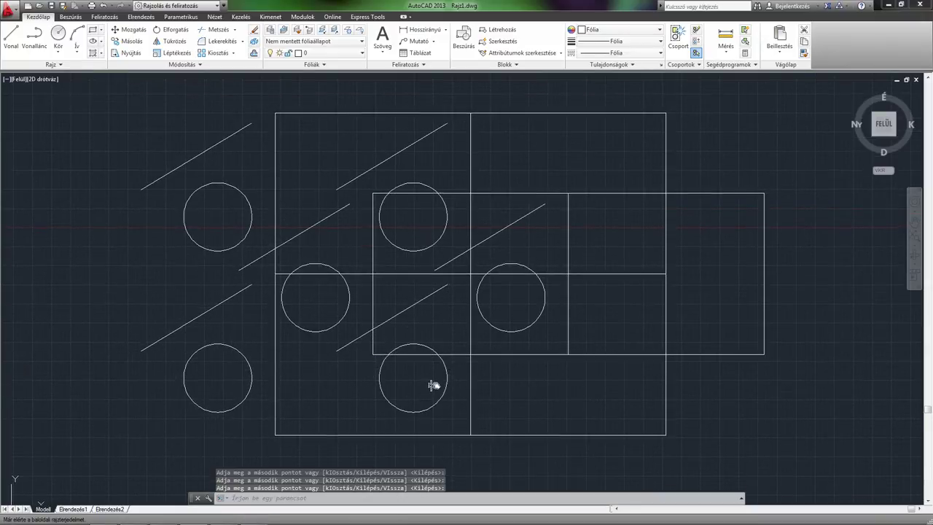
Step: Erase the copied rectangles and the lower duplicate line-and-circle pair
middle_click_drag(547, 362, 561, 376)
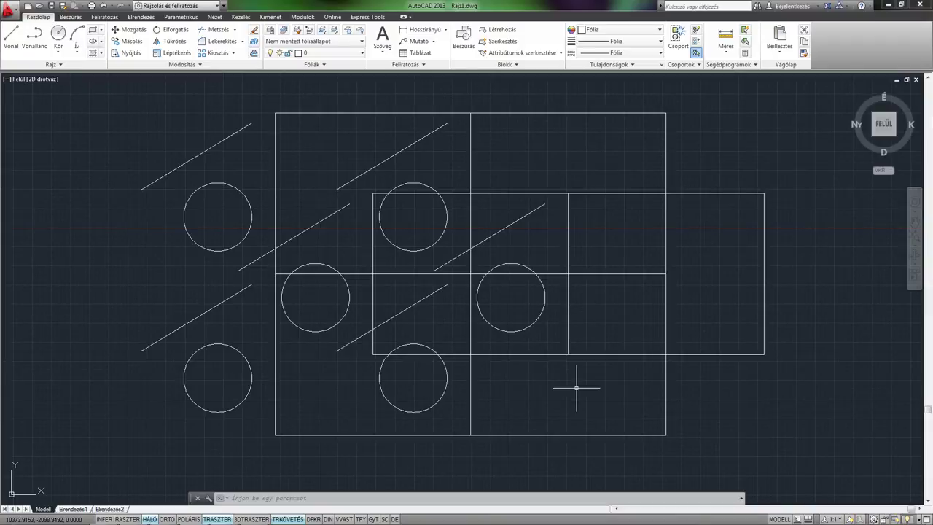
left_click(793, 467)
left_click(311, 113)
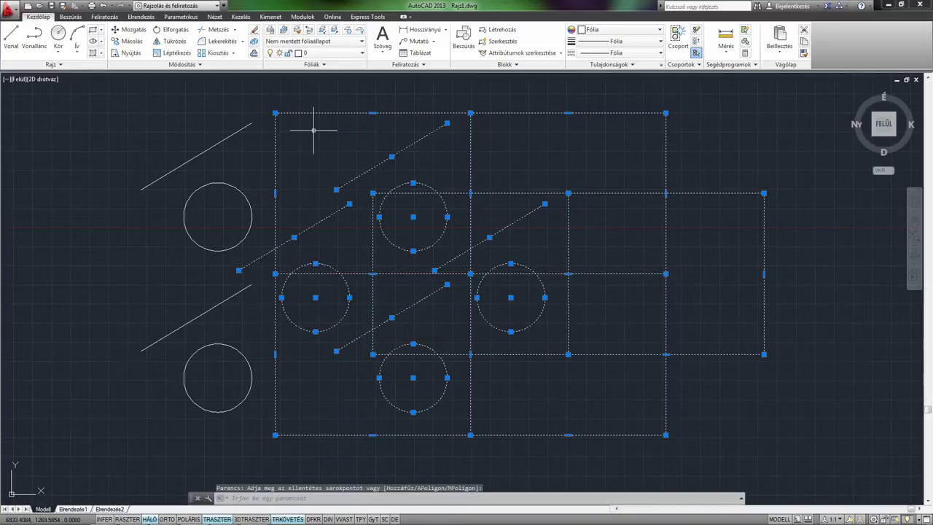
key("Delete")
left_click(329, 418)
left_click(146, 339)
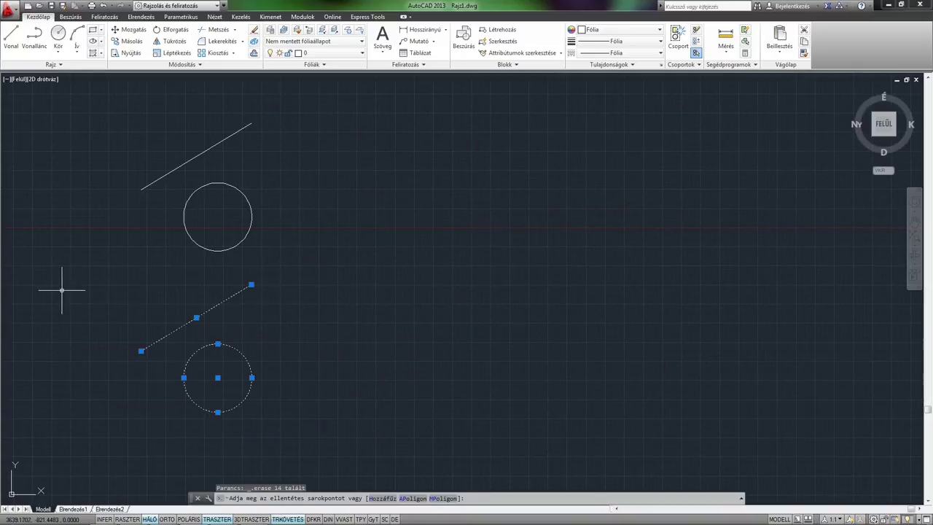
key("Delete")
Step: Window-select the remaining diagonal line and circle
middle_click_drag(148, 298, 451, 417)
scroll(477, 346, "up", 2)
middle_click_drag(543, 361, 460, 325)
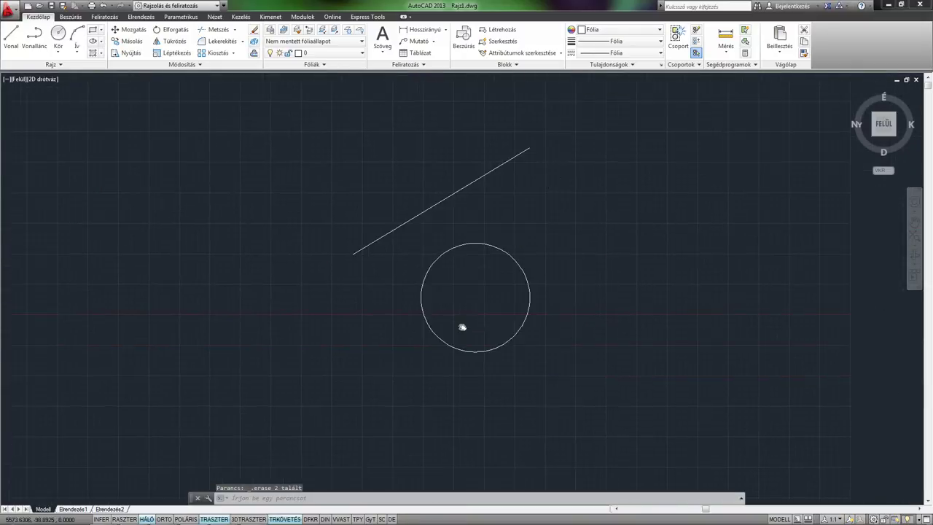
left_click(635, 413)
left_click(300, 137)
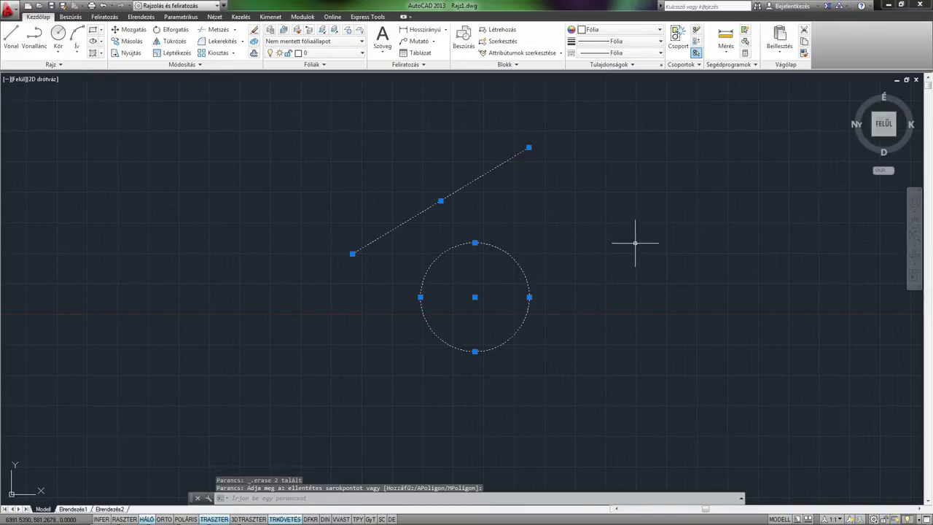
Step: Copy the line and circle with Ctrl+C and paste a duplicate up and right of the original
key("ctrl+c")
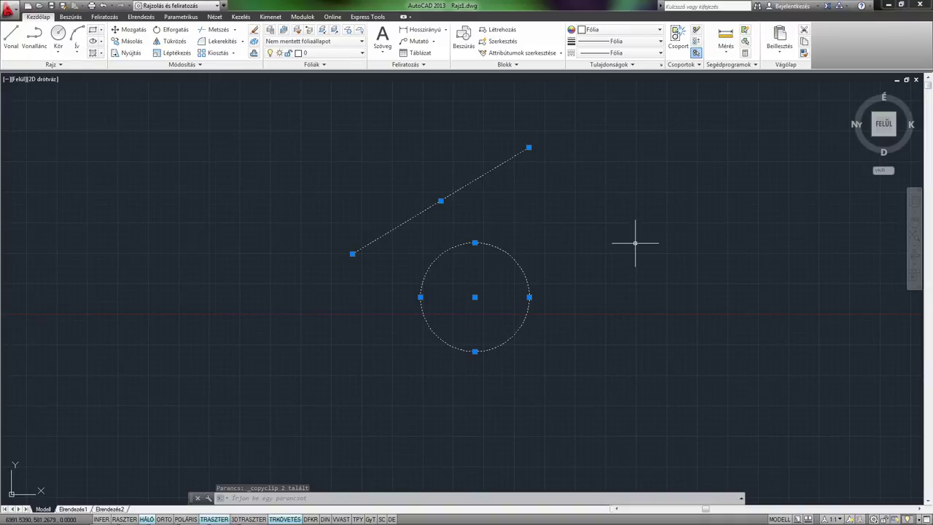
key("Escape")
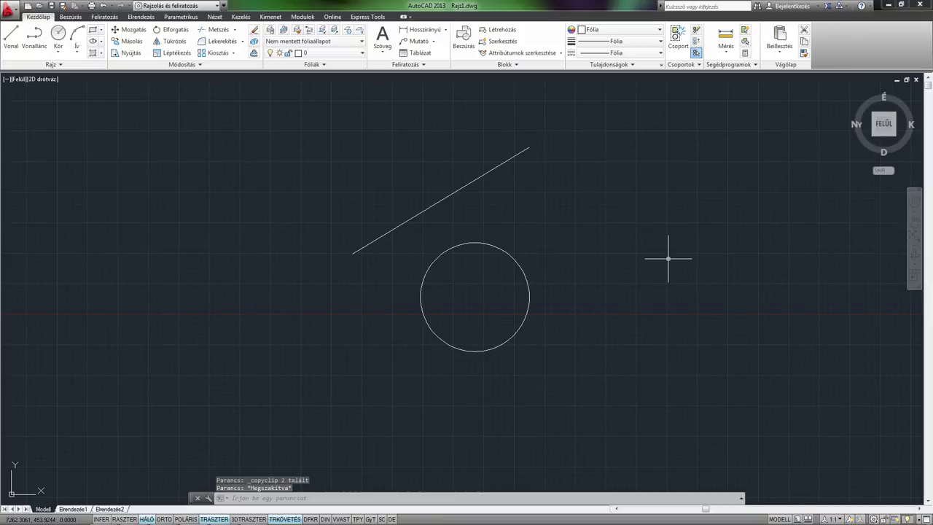
middle_click_drag(637, 261, 498, 221)
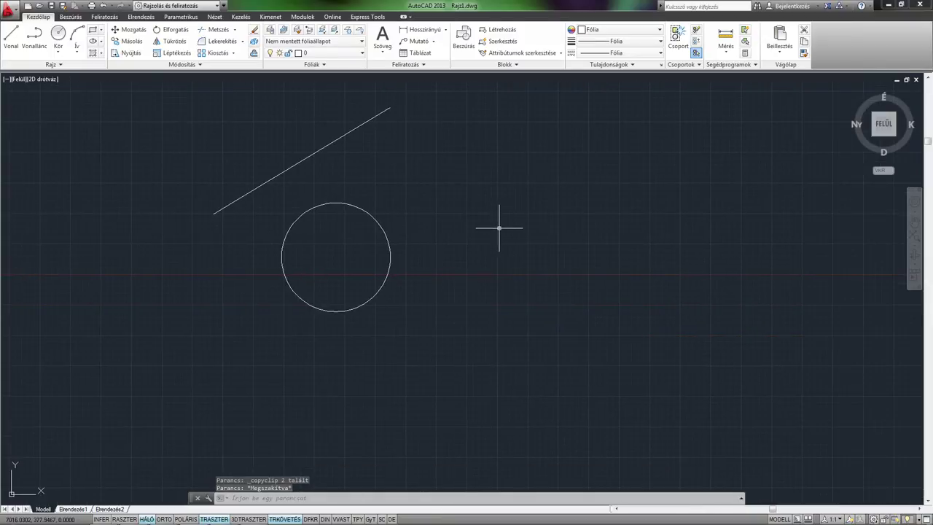
key("ctrl+v")
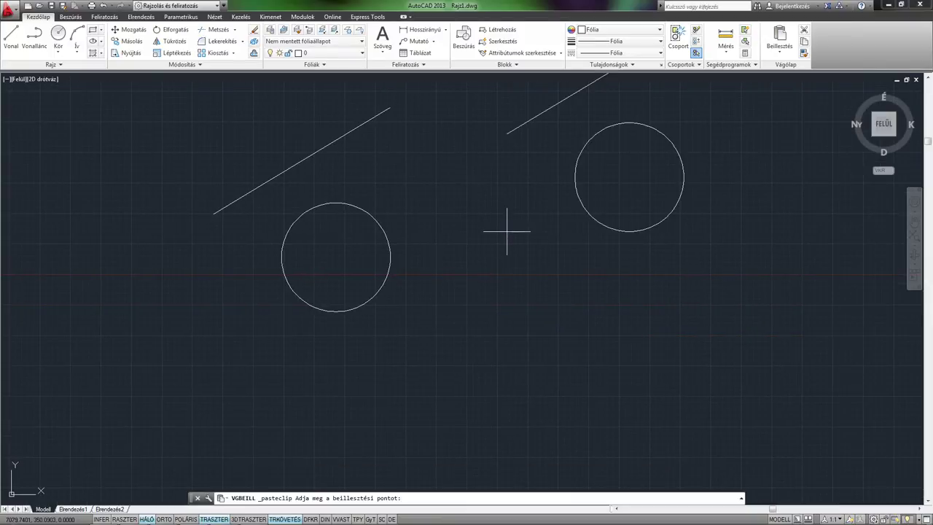
middle_click_drag(474, 310, 389, 354)
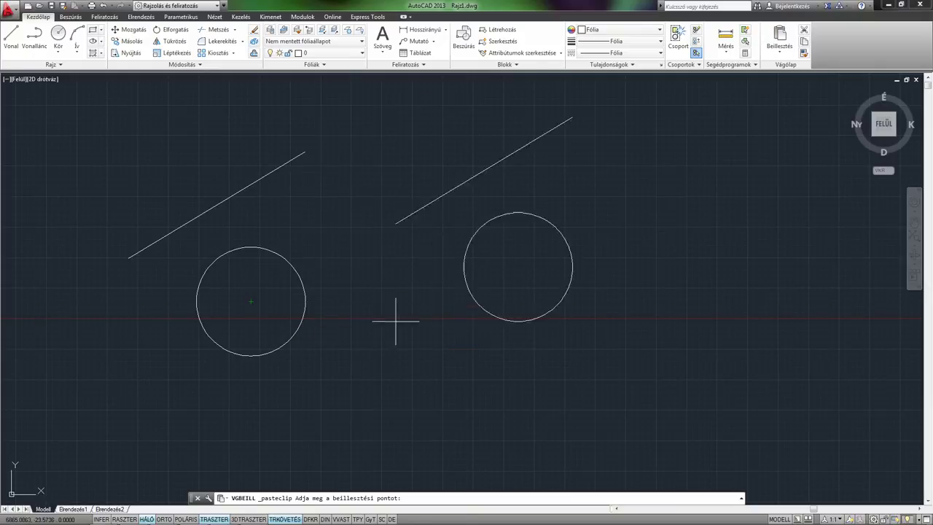
left_click(458, 304)
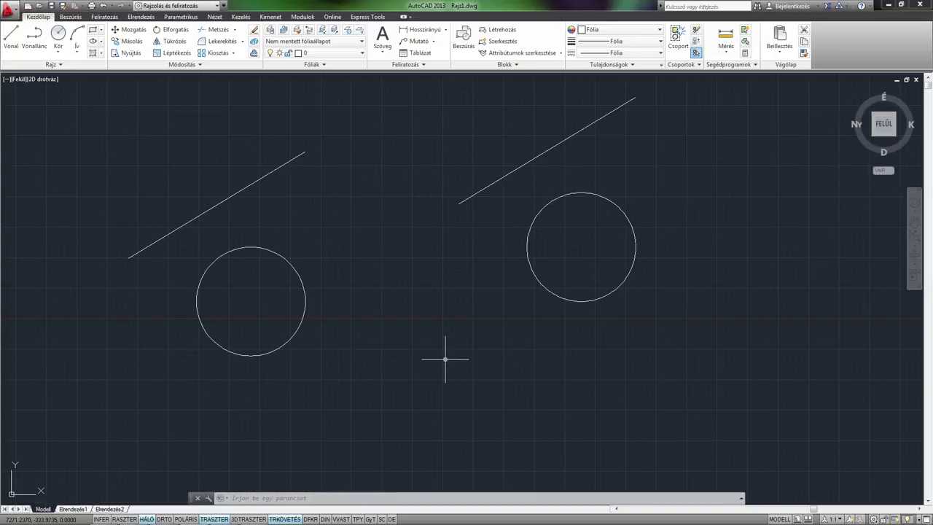
Step: Copy the left line-and-circle pair with Ctrl+Shift+C, using the circle centre as base point
middle_click_drag(377, 306, 439, 319)
left_click(431, 394)
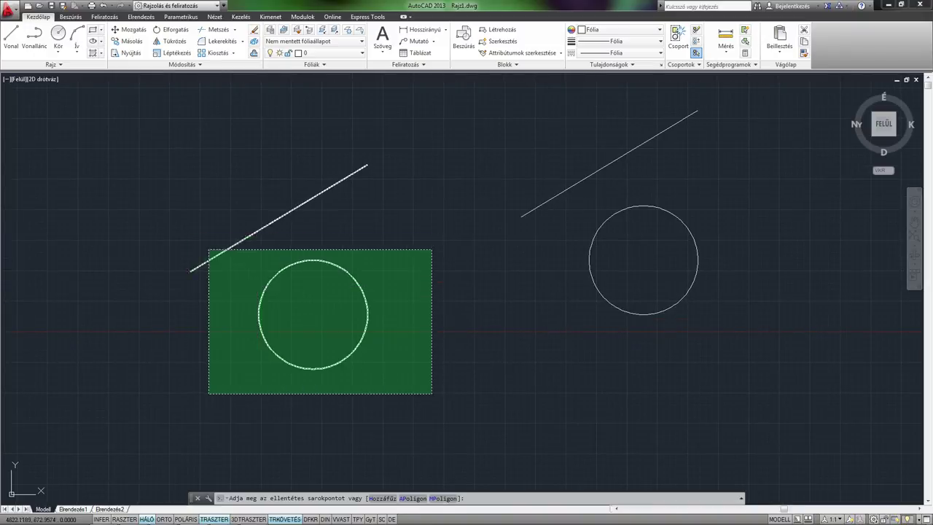
left_click(112, 143)
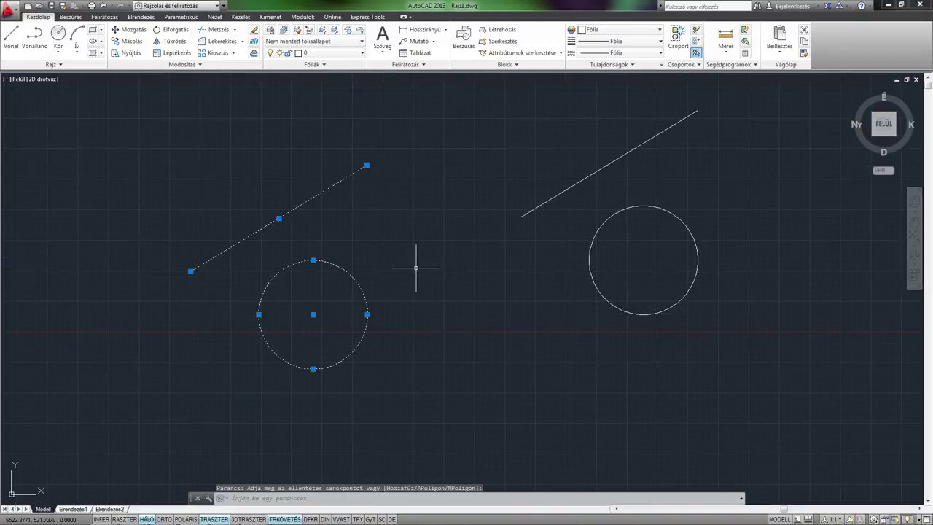
key("ctrl+shift+c")
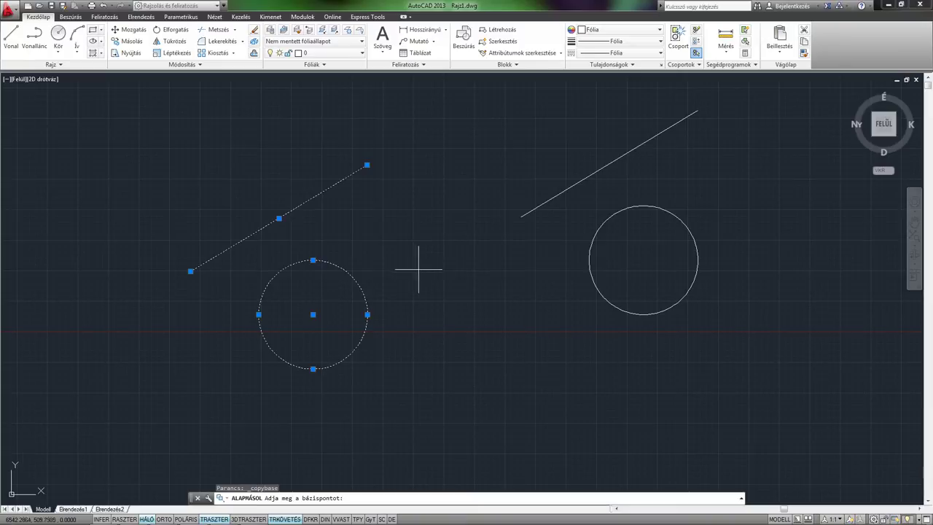
left_click(313, 314)
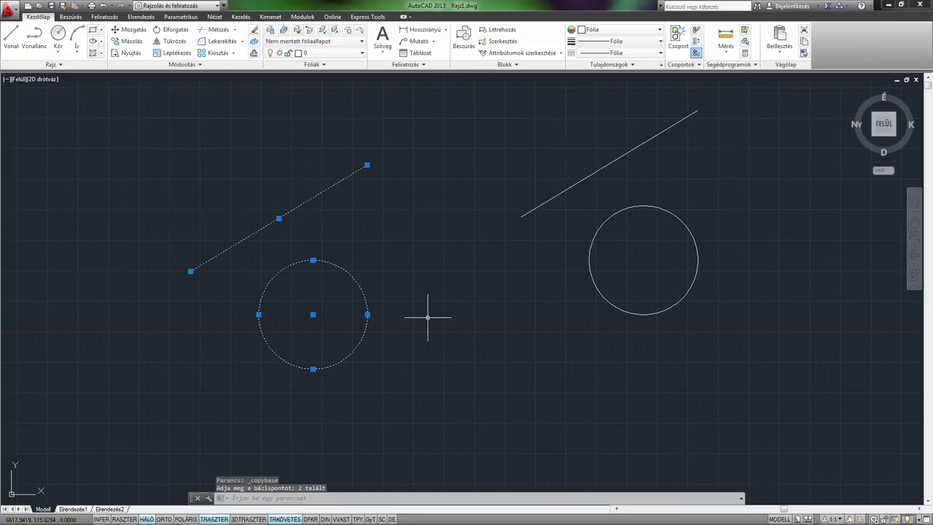
key("Escape")
Step: Erase all four objects, leaving the drawing empty
scroll(456, 303, "down", 2)
left_click(664, 400)
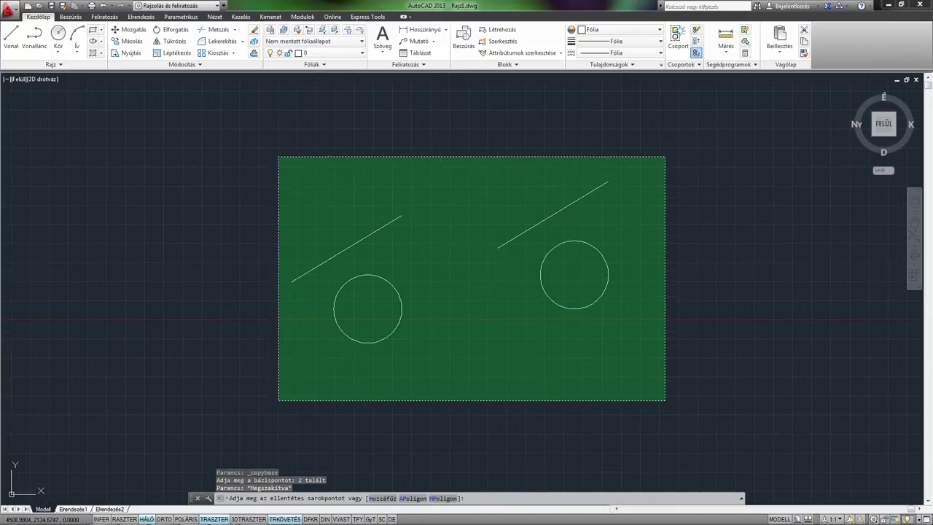
left_click(278, 157)
key("Delete")
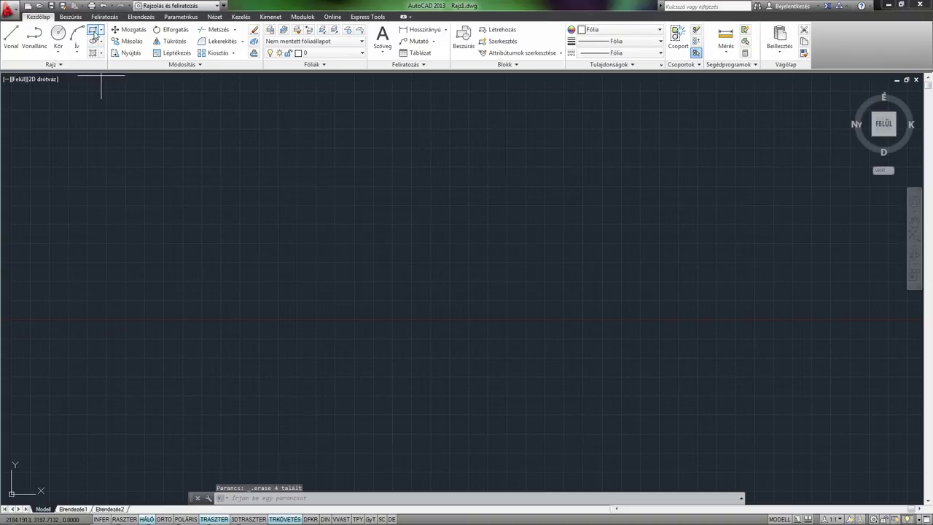
Step: Draw a rectangle by two opposite corners
left_click(93, 30)
left_click(231, 180)
left_click(535, 370)
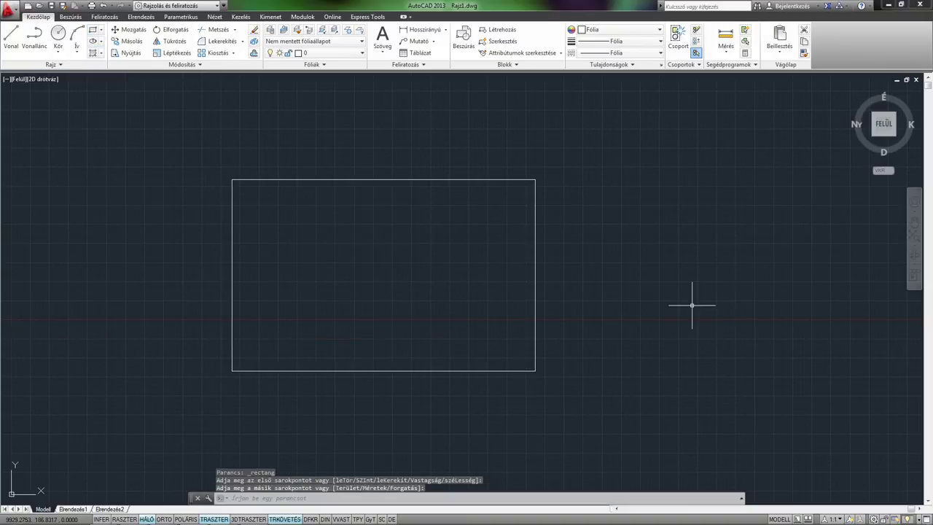
Step: Paste the line-and-circle pair centred on the top-right, top-left, bottom-left and bottom-right corners
key("ctrl+v")
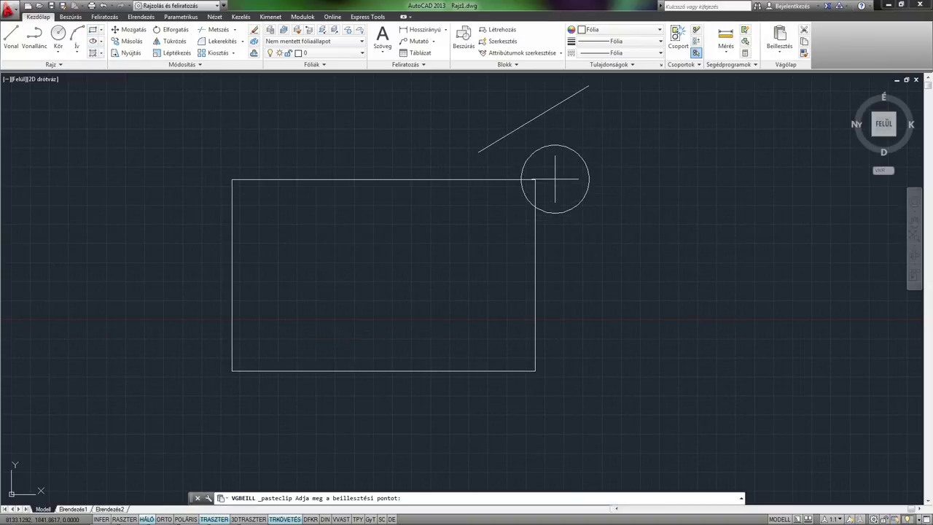
middle_click_drag(570, 176, 580, 197)
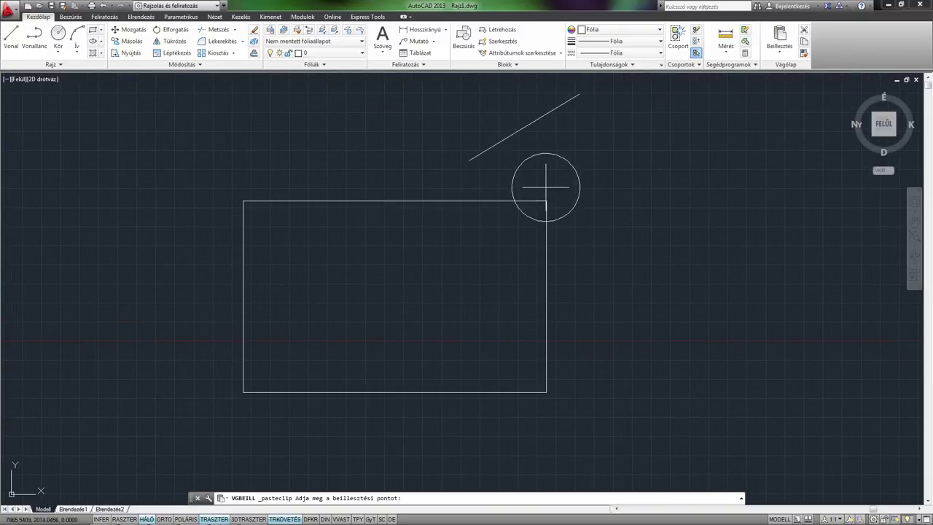
left_click(548, 196)
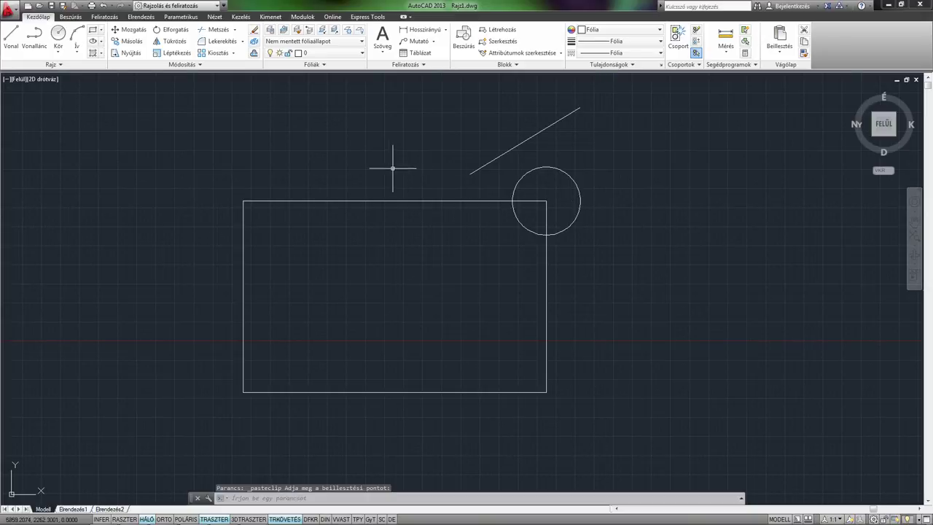
key("ctrl+v")
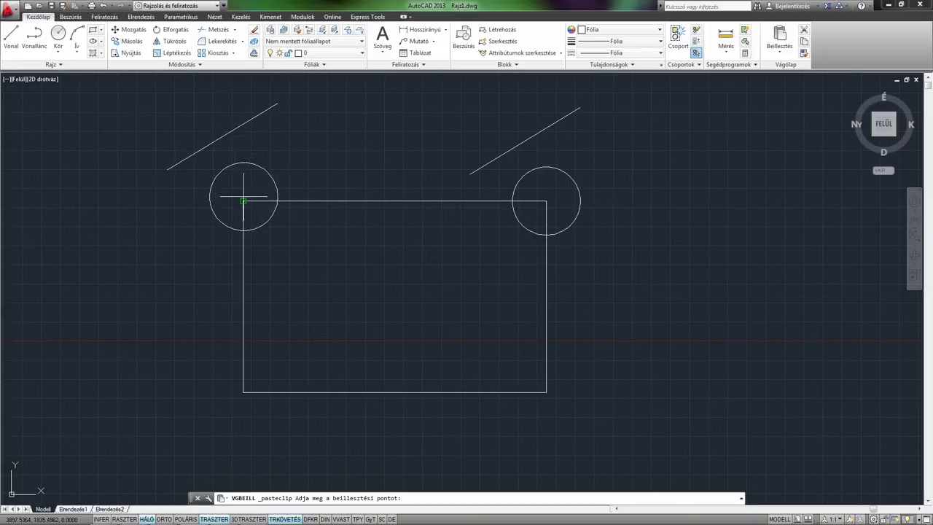
left_click(243, 201)
key("ctrl+v")
left_click(242, 393)
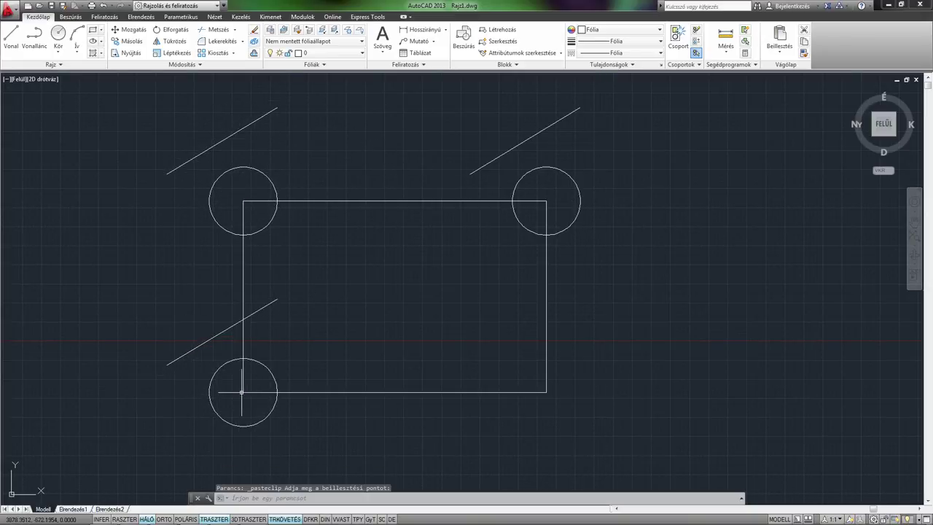
key("ctrl+v")
left_click(546, 395)
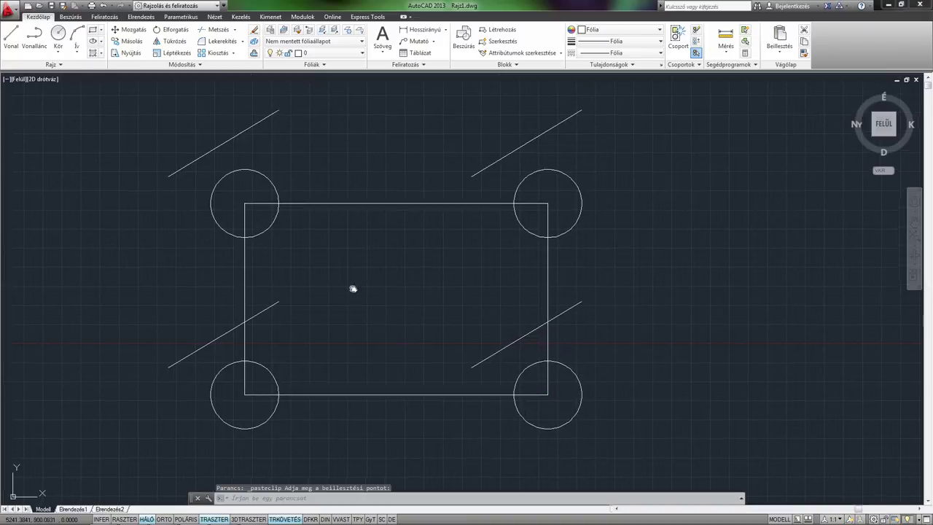
middle_click_drag(354, 287, 422, 297)
middle_click_drag(563, 329, 562, 317)
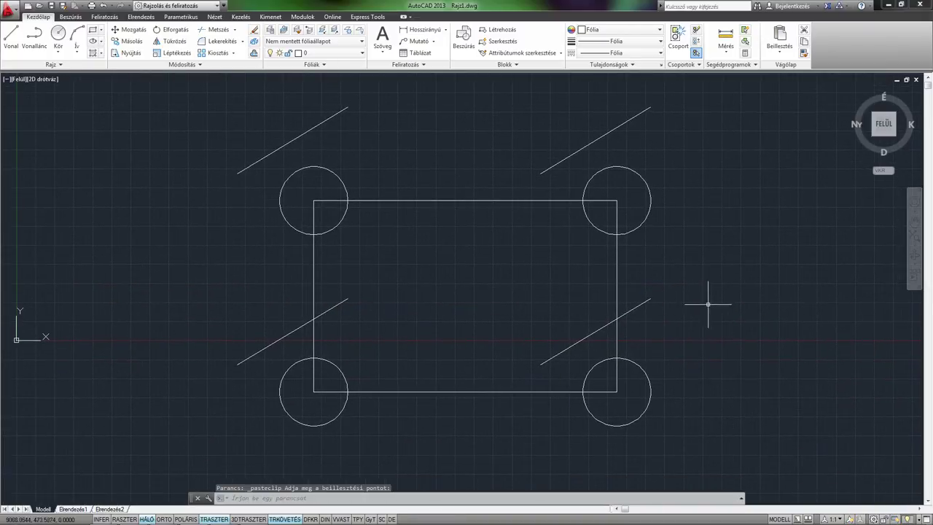